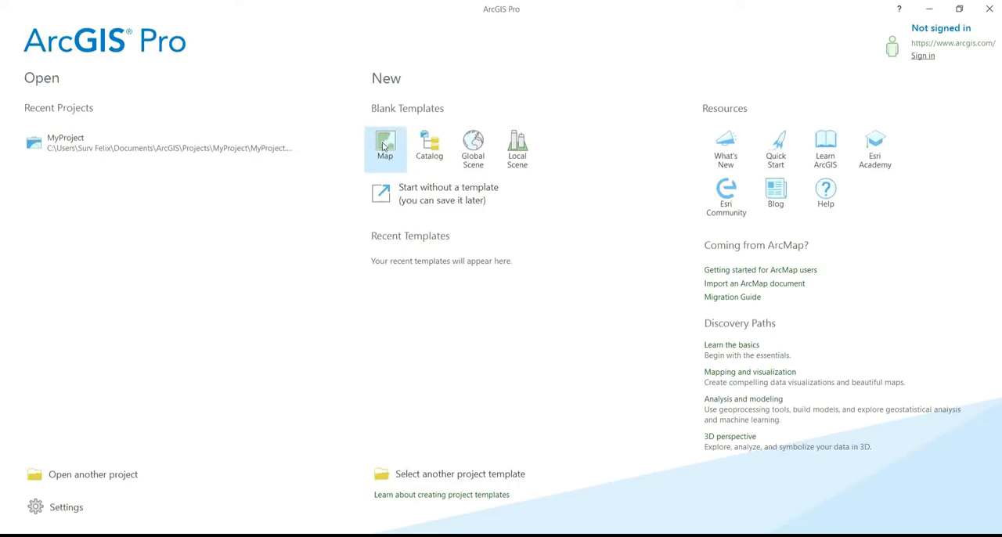
Create a new project from the Map template, named introduction, in its own folder on the Desktop.
{"action": "left_click", "coordinate": [384, 146]}
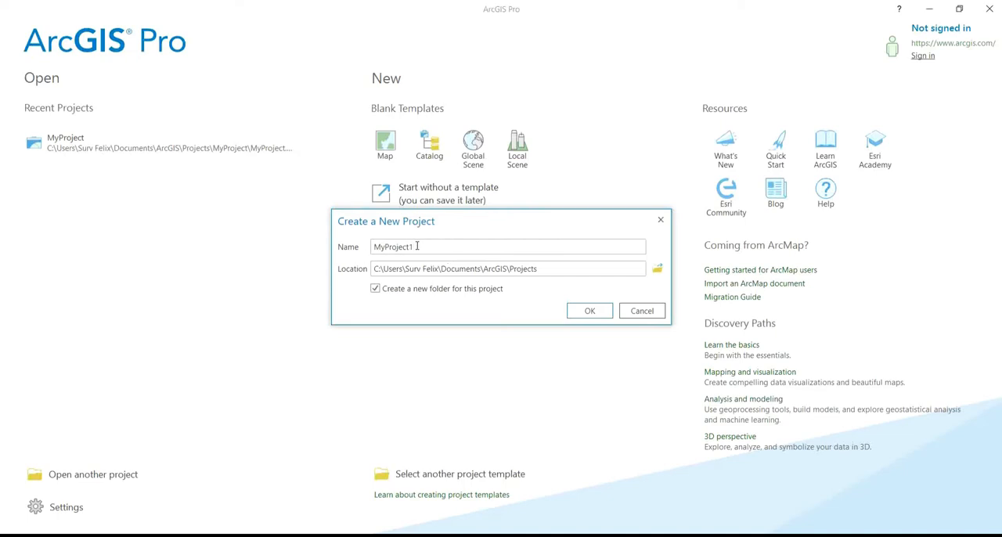
{"action": "left_click_drag", "start_coordinate": [417, 246], "coordinate": [338, 260]}
{"action": "key", "text": "BackSpace"}
{"action": "type", "text": "introd"}
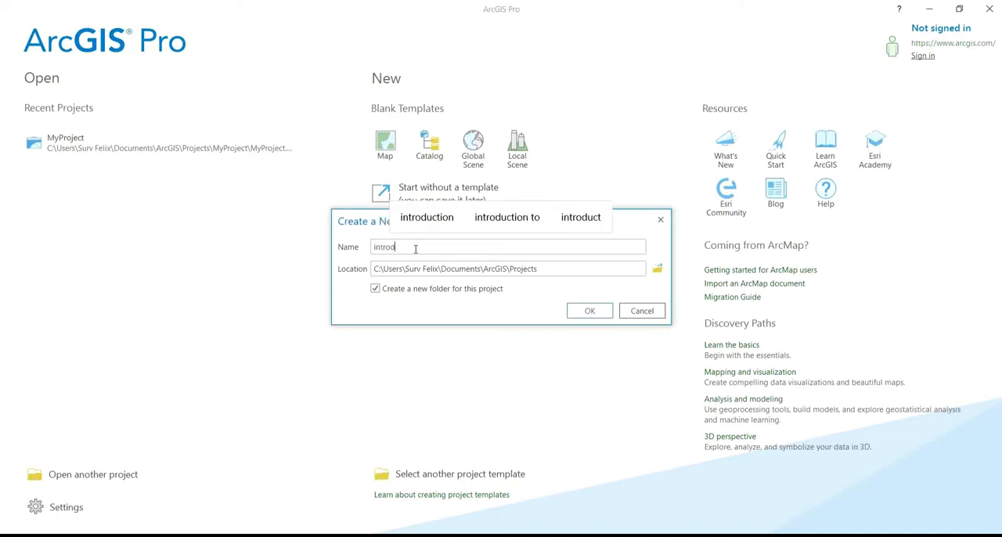
{"action": "type", "text": "uction"}
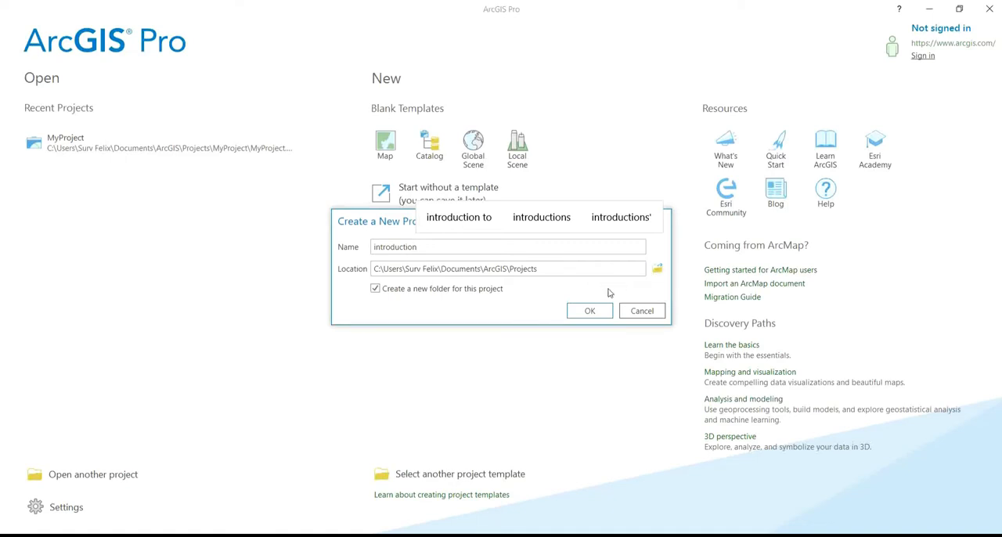
{"action": "left_click", "coordinate": [658, 270]}
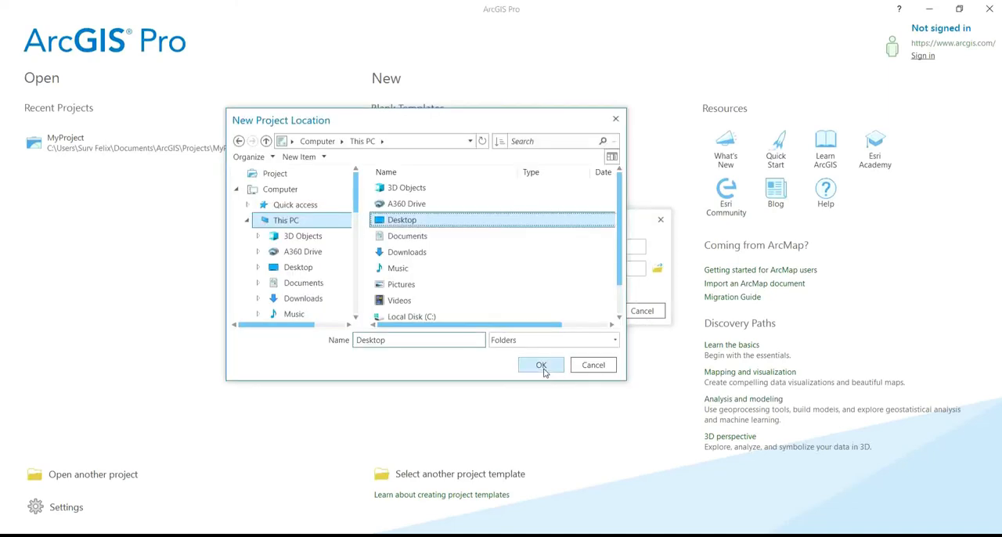
{"action": "left_click", "coordinate": [542, 366]}
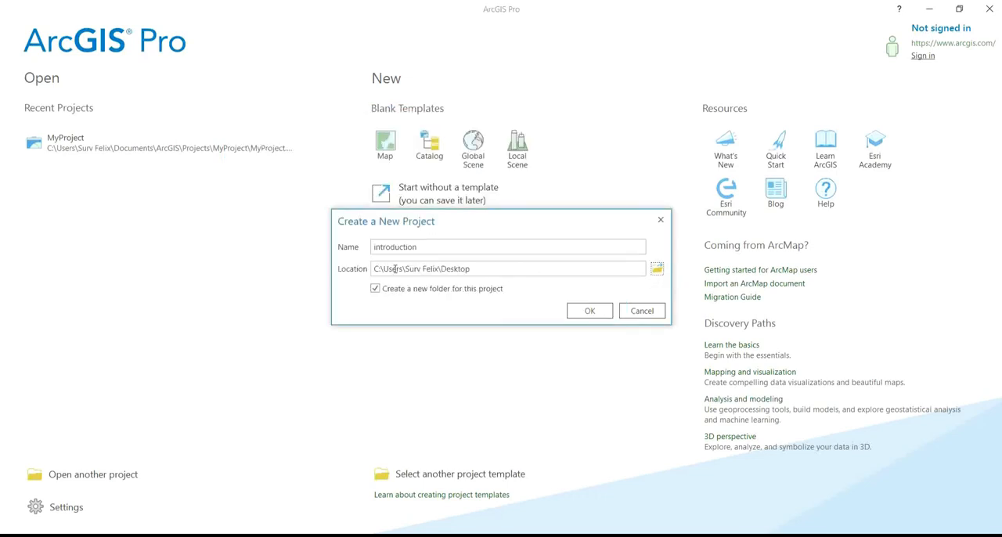
{"action": "left_click", "coordinate": [606, 311]}
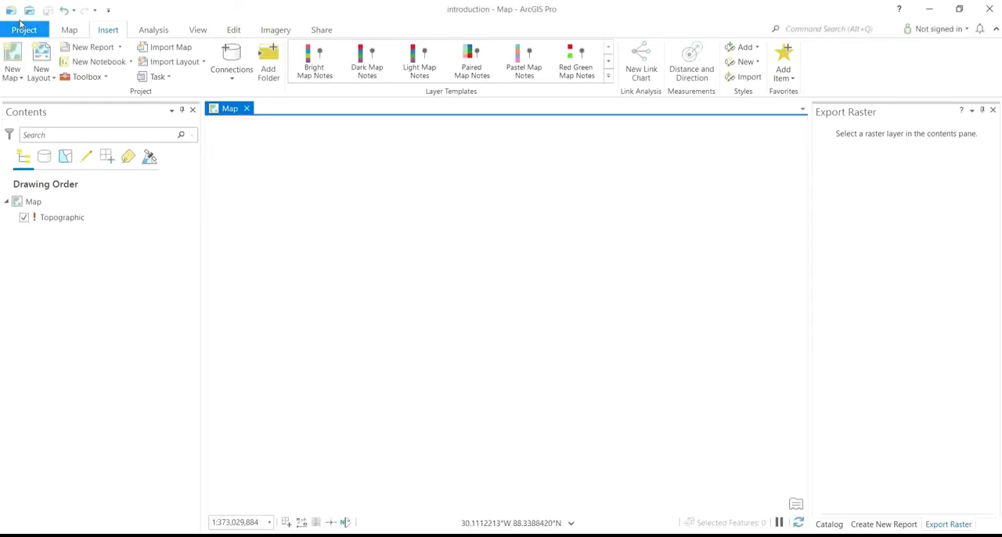
Open the XY Table To Point tool for adding XY point data to the map.
{"action": "left_click", "coordinate": [70, 30]}
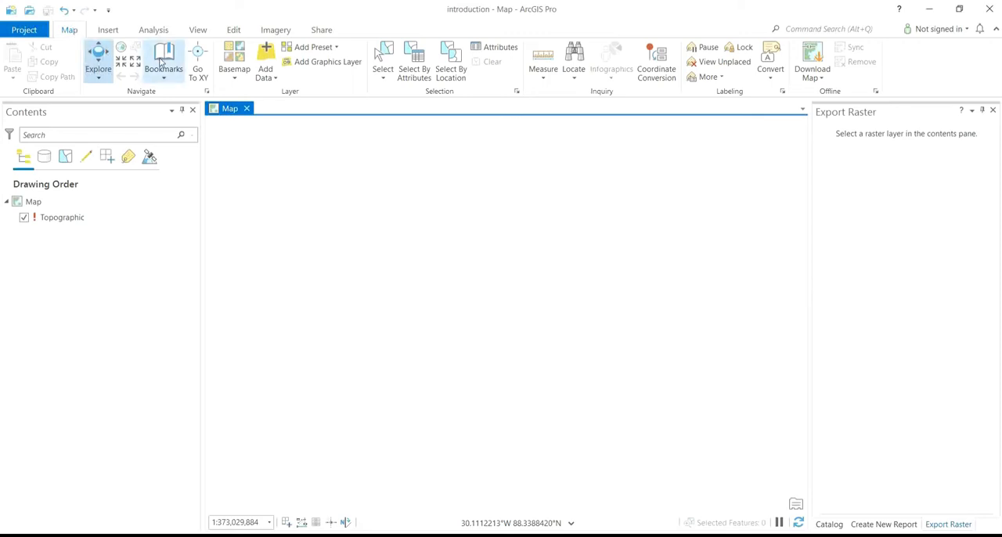
{"action": "left_click", "coordinate": [268, 78]}
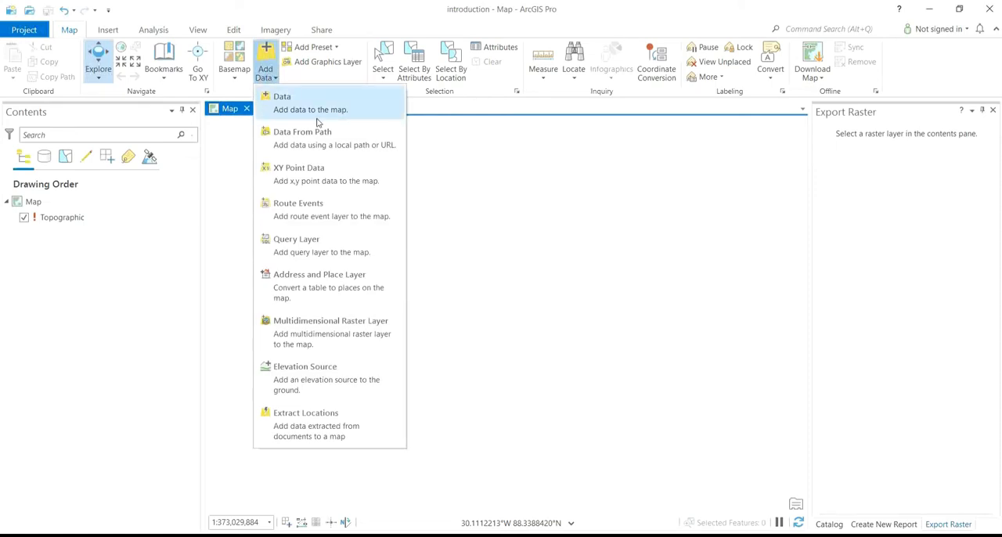
{"action": "left_click", "coordinate": [284, 174]}
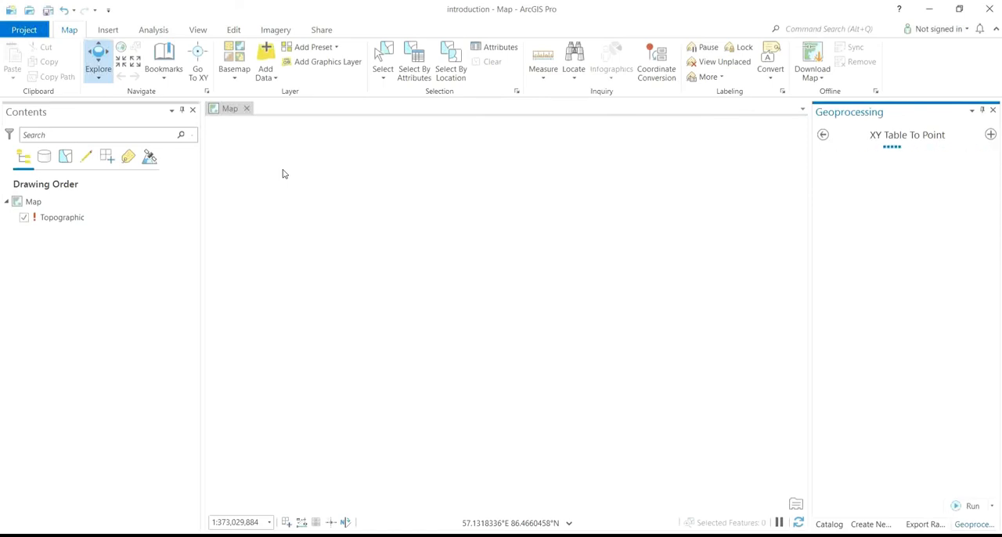
Add the raster image ZARIA N.E.JPG to the map as a data layer.
{"action": "left_click", "coordinate": [266, 75]}
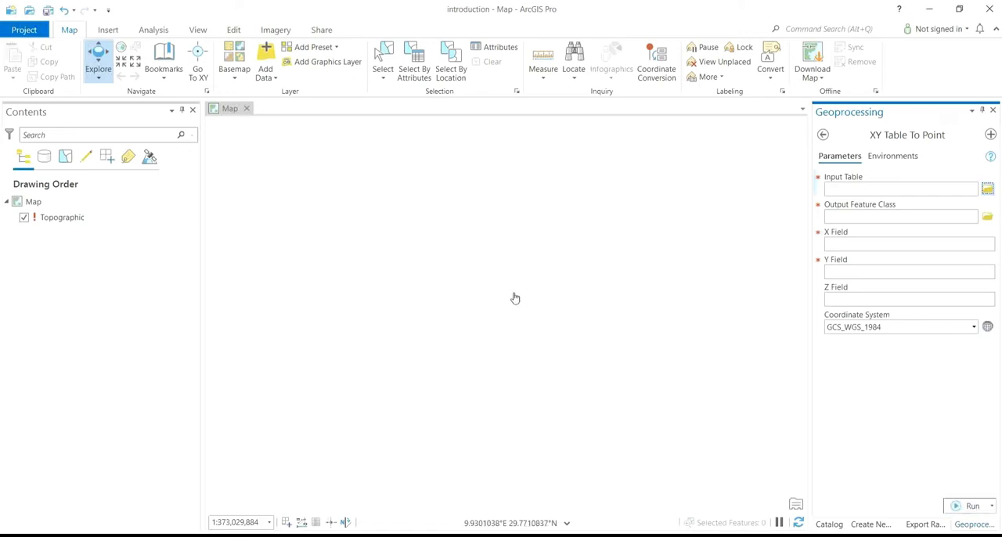
{"action": "left_click", "coordinate": [265, 76]}
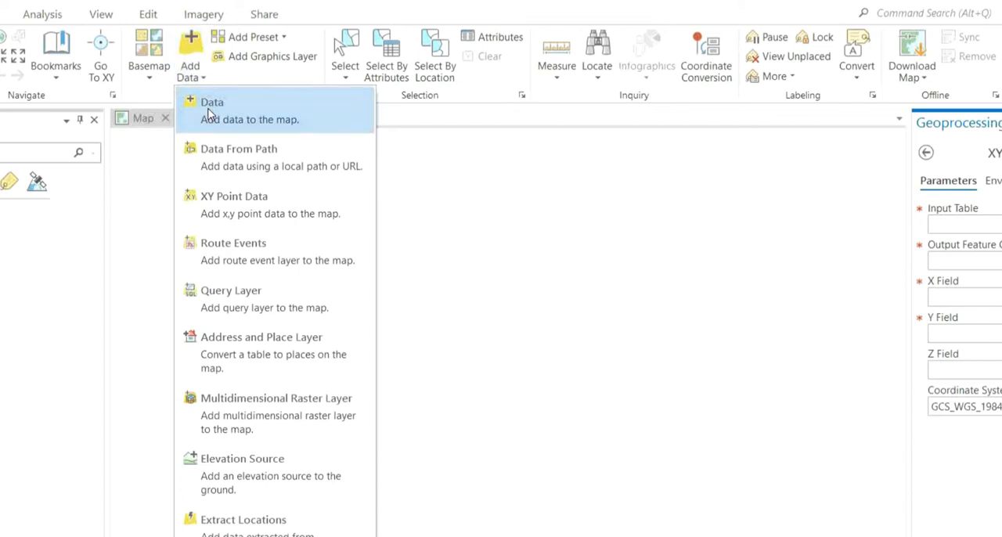
{"action": "left_click", "coordinate": [209, 114]}
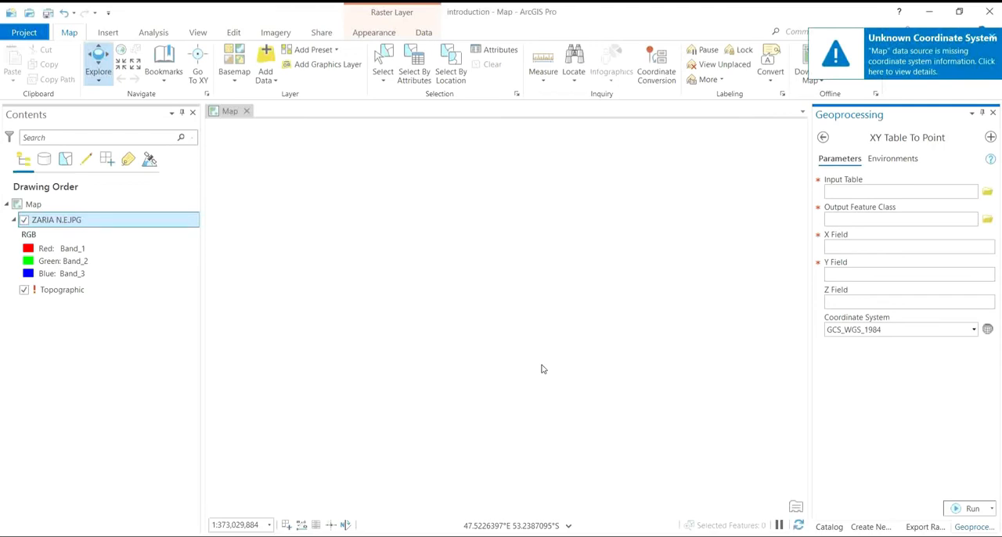
Show the Go To XY control and try its UTM and Meters units, ending on Decimal Degrees.
{"action": "left_click", "coordinate": [200, 77]}
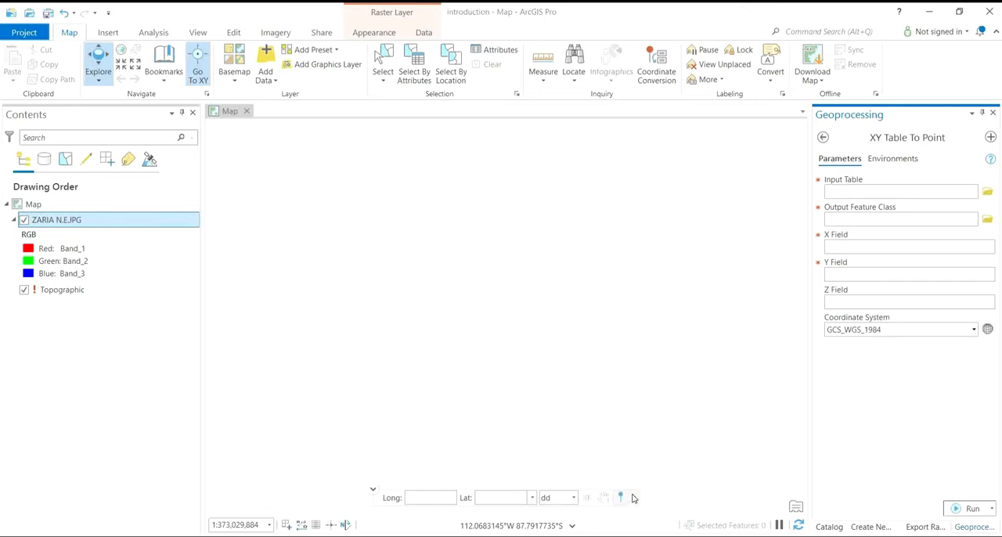
{"action": "left_click", "coordinate": [574, 498]}
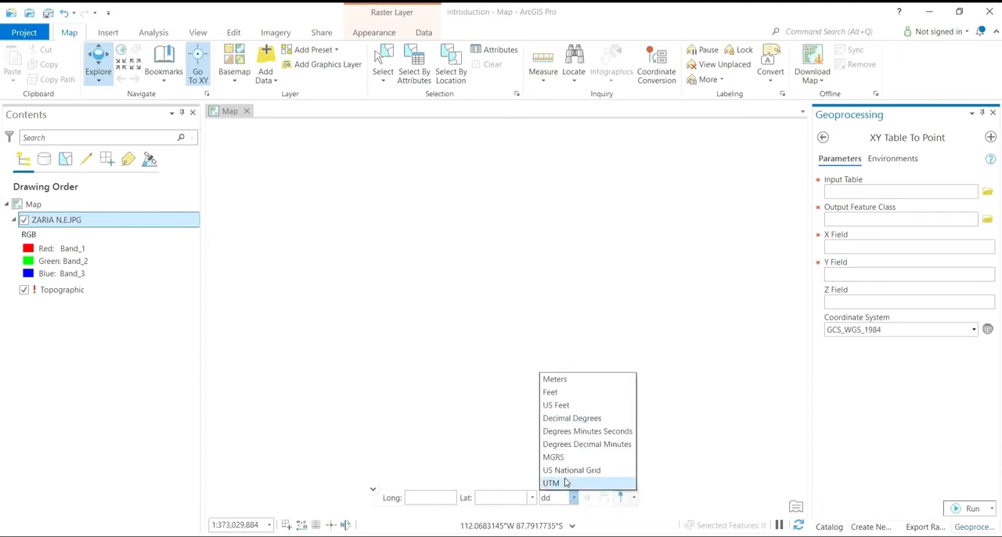
{"action": "left_click", "coordinate": [566, 483]}
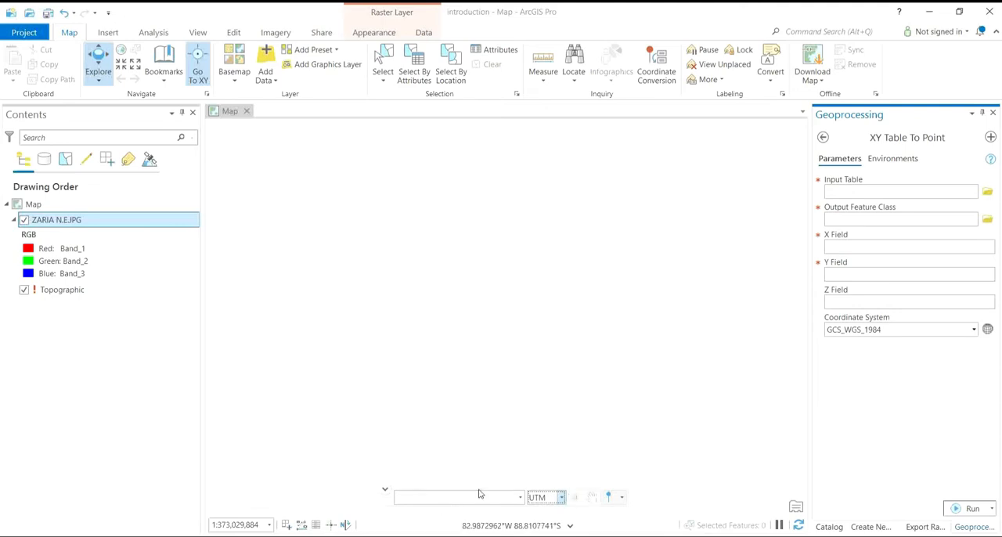
{"action": "left_click", "coordinate": [561, 499]}
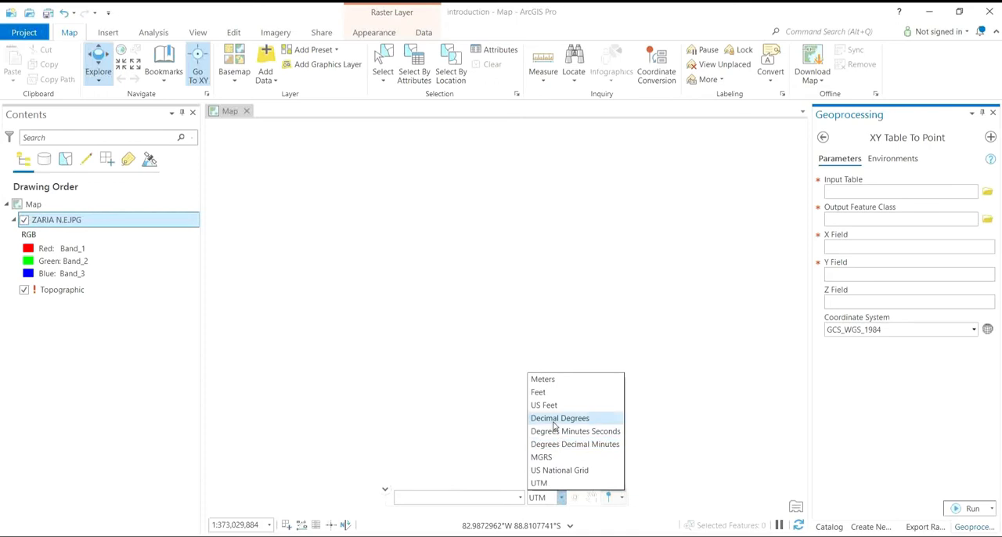
{"action": "left_click", "coordinate": [544, 379]}
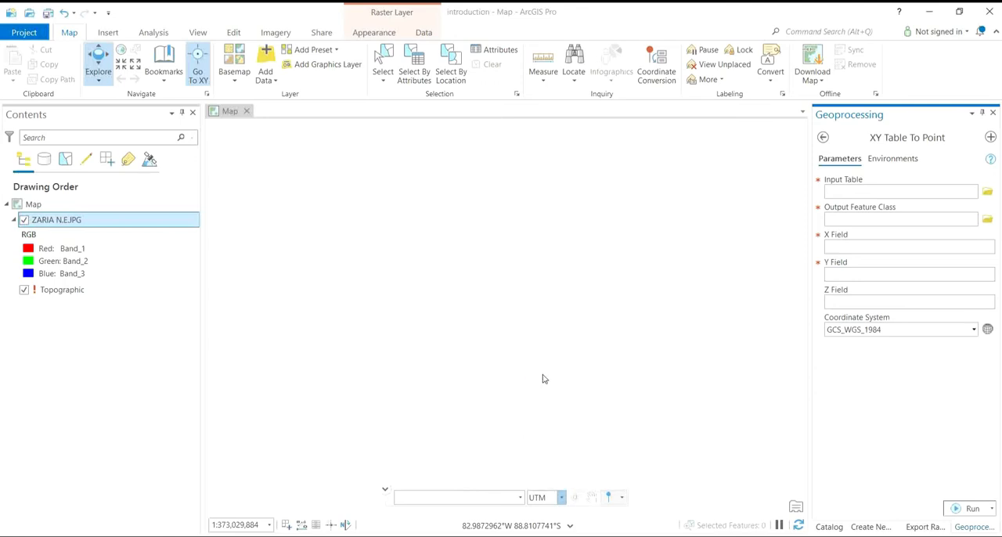
{"action": "left_click", "coordinate": [566, 501]}
{"action": "left_click", "coordinate": [566, 501]}
{"action": "left_click", "coordinate": [566, 502]}
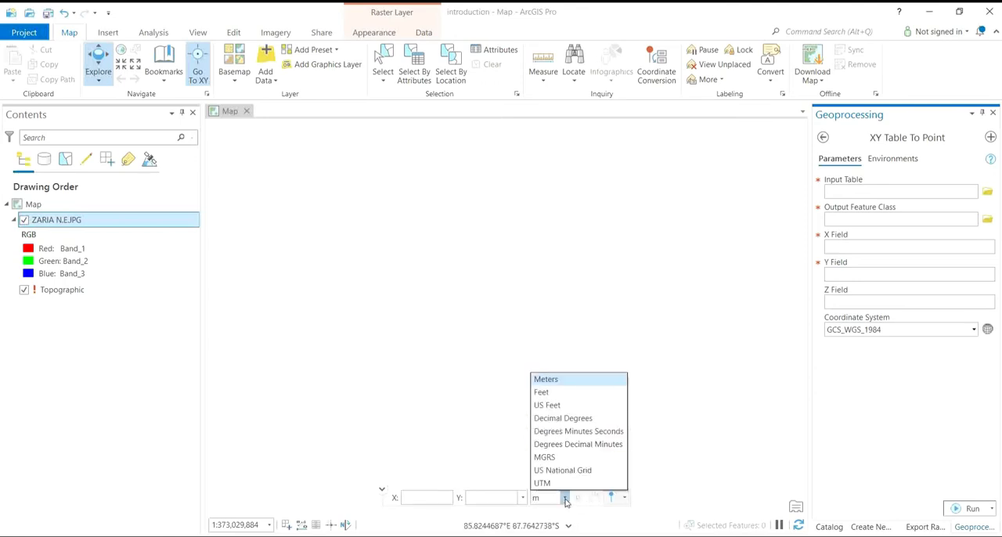
{"action": "left_click", "coordinate": [561, 417]}
Examine the metadata, source, elevation and display properties of the ZARIA N.E.JPG layer, leaving them unmodified.
{"action": "left_click", "coordinate": [146, 34]}
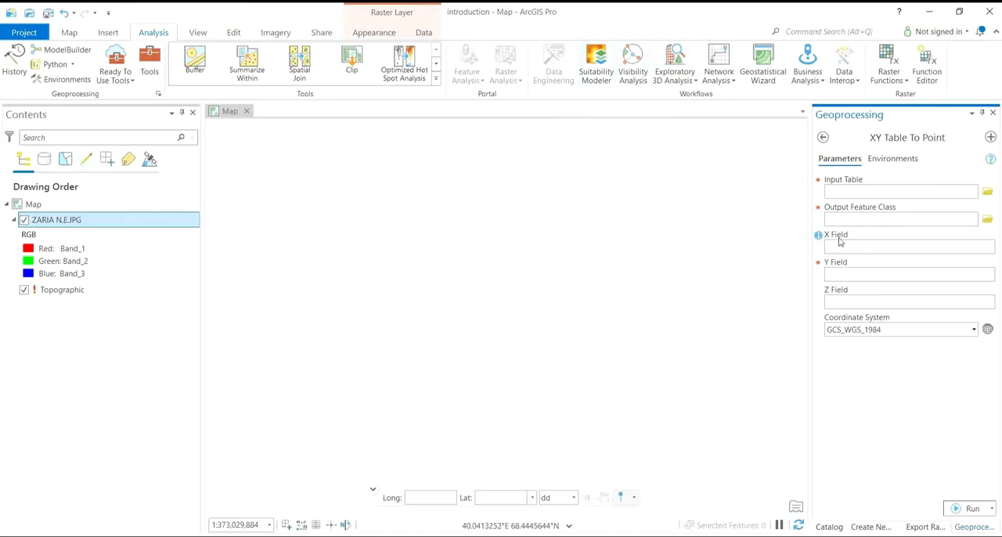
{"action": "left_click", "coordinate": [66, 224]}
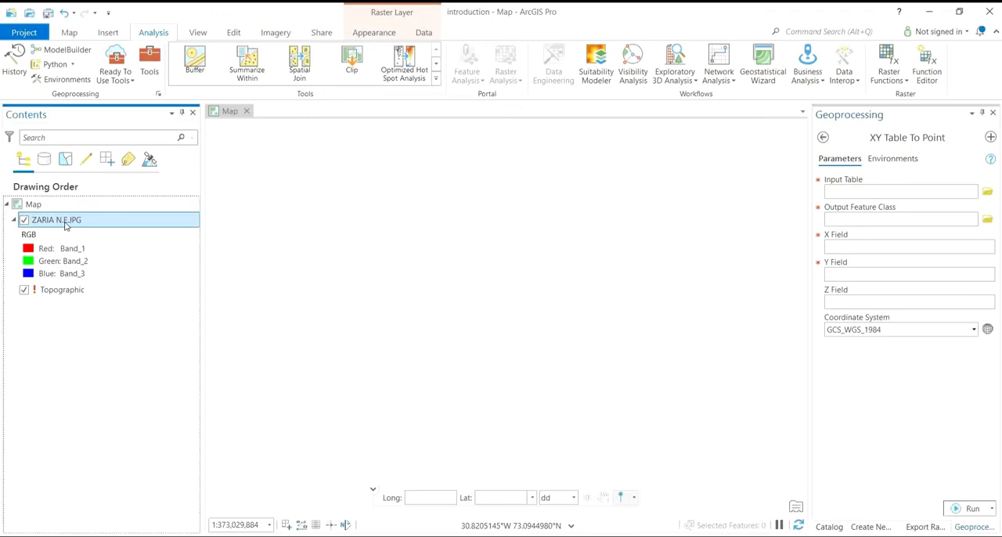
{"action": "right_click", "coordinate": [65, 224]}
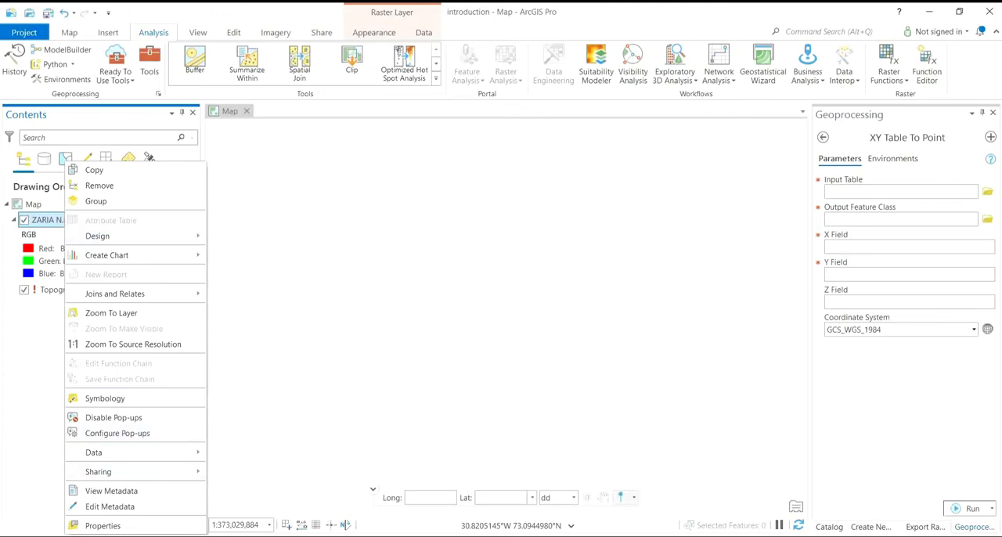
{"action": "left_click", "coordinate": [137, 532]}
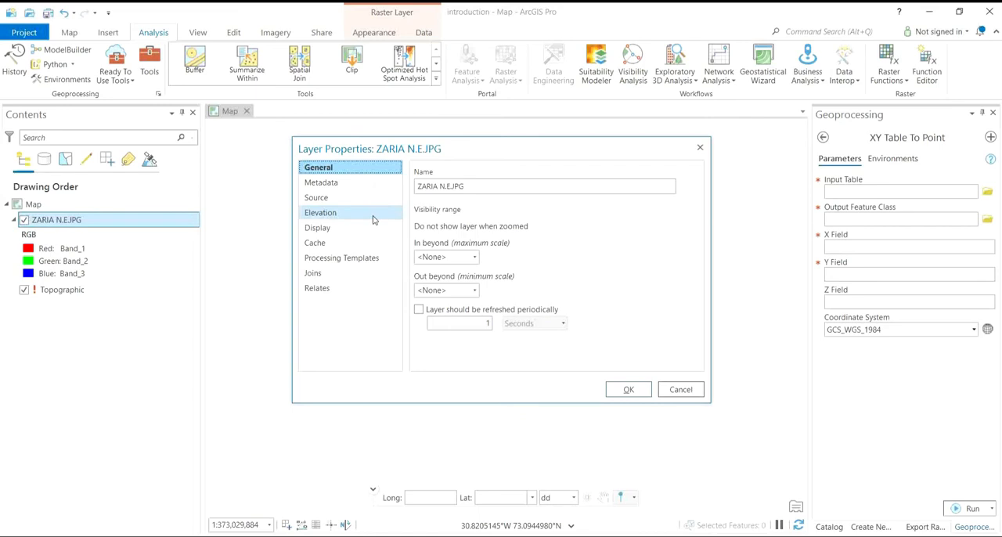
{"action": "left_click", "coordinate": [338, 191]}
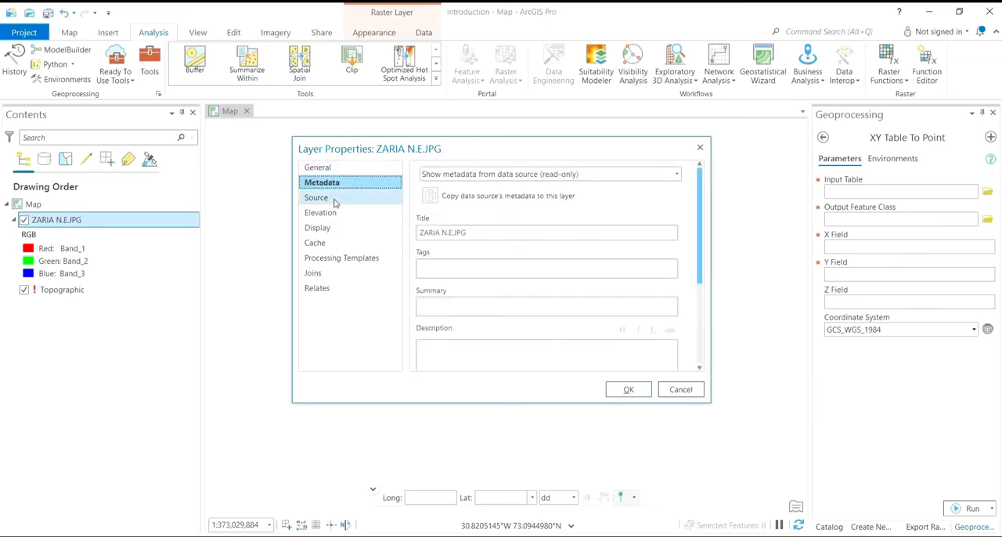
{"action": "left_click", "coordinate": [335, 202]}
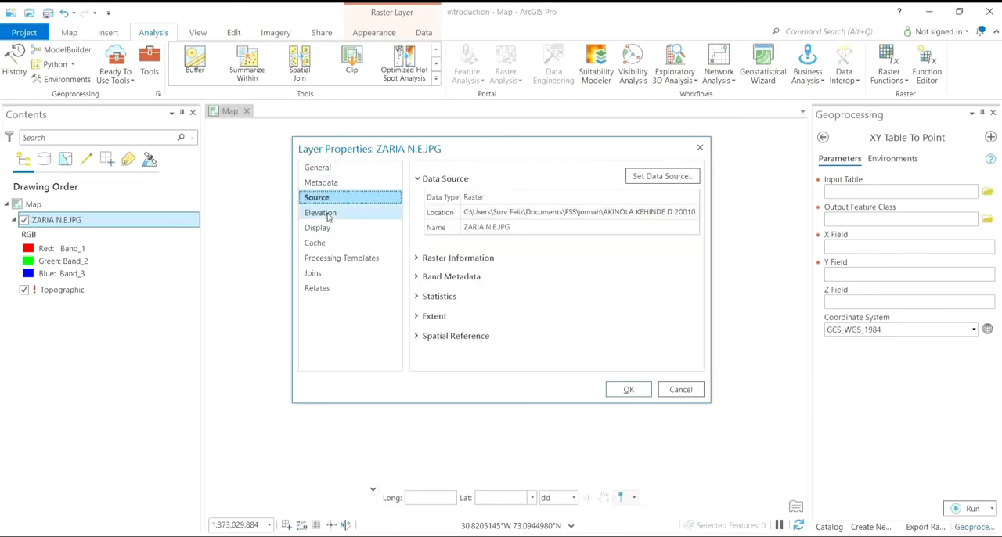
{"action": "left_click", "coordinate": [329, 215]}
{"action": "left_click", "coordinate": [330, 229]}
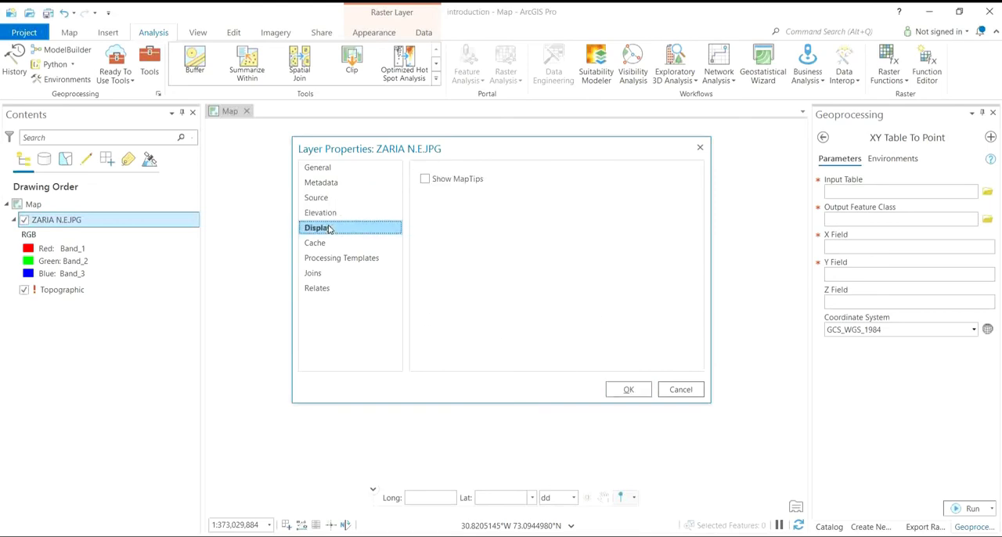
{"action": "left_click", "coordinate": [701, 148]}
Examine the view conversion and view linking options, the snapping options for editing, and the imagery tools including raster functions.
{"action": "left_click", "coordinate": [201, 33]}
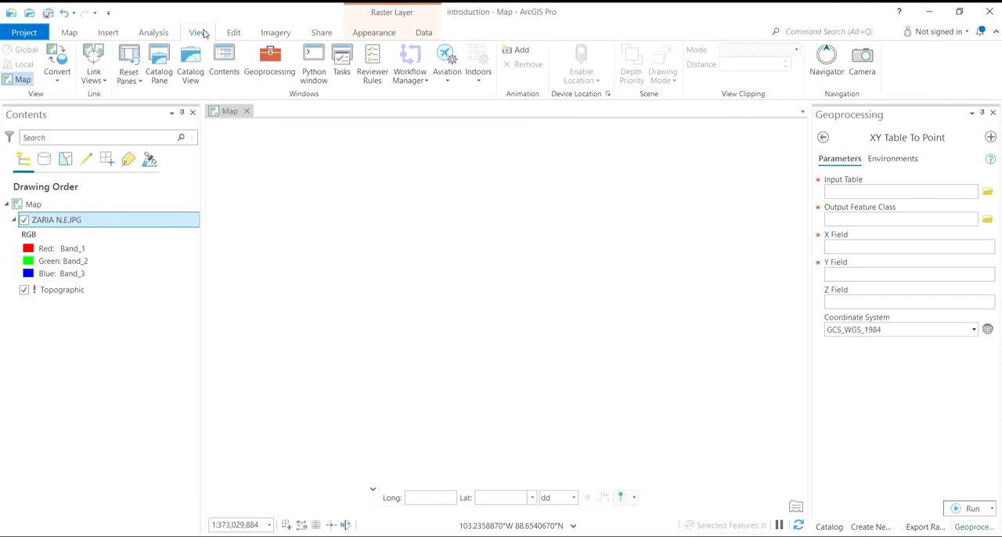
{"action": "left_click", "coordinate": [57, 82]}
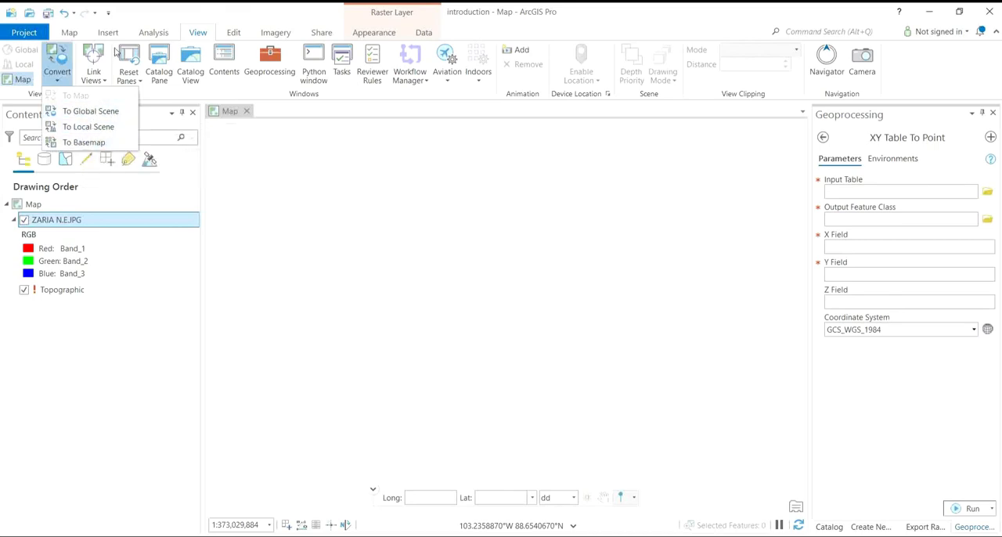
{"action": "left_click", "coordinate": [105, 84]}
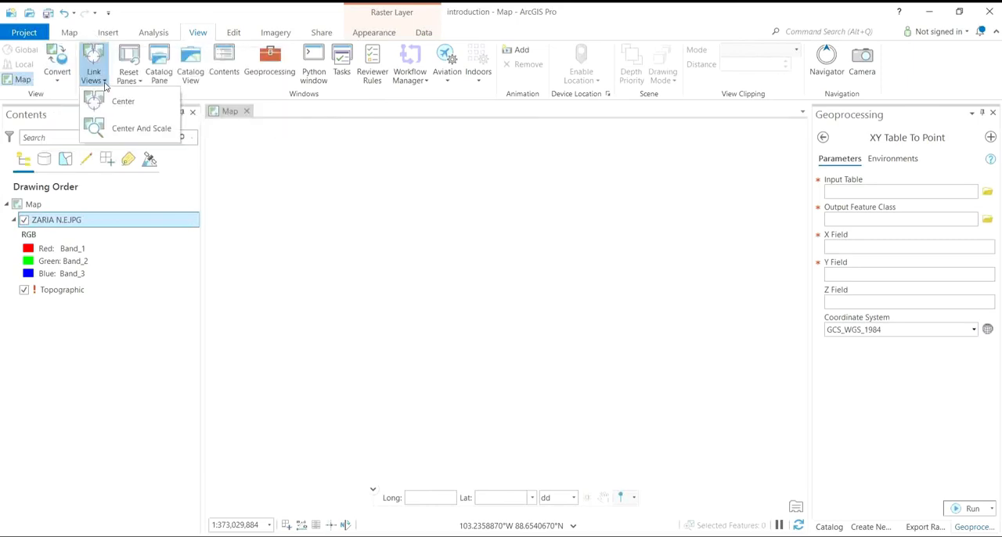
{"action": "left_click", "coordinate": [132, 14]}
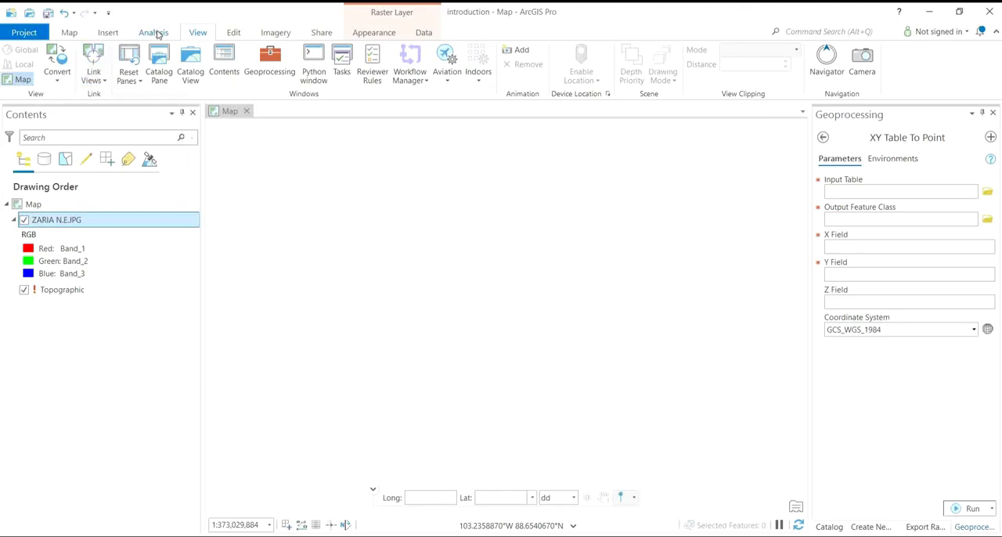
{"action": "left_click", "coordinate": [229, 34]}
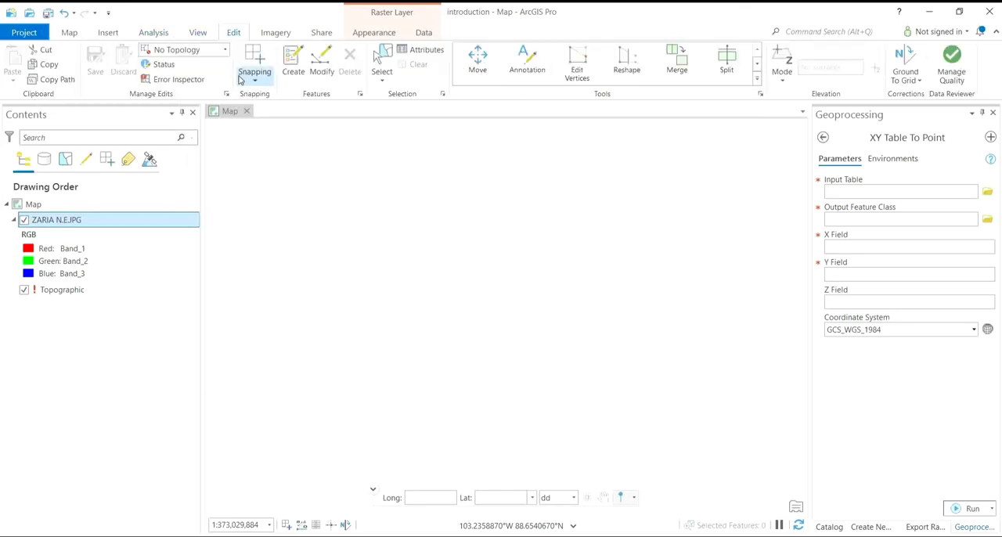
{"action": "left_click", "coordinate": [253, 82]}
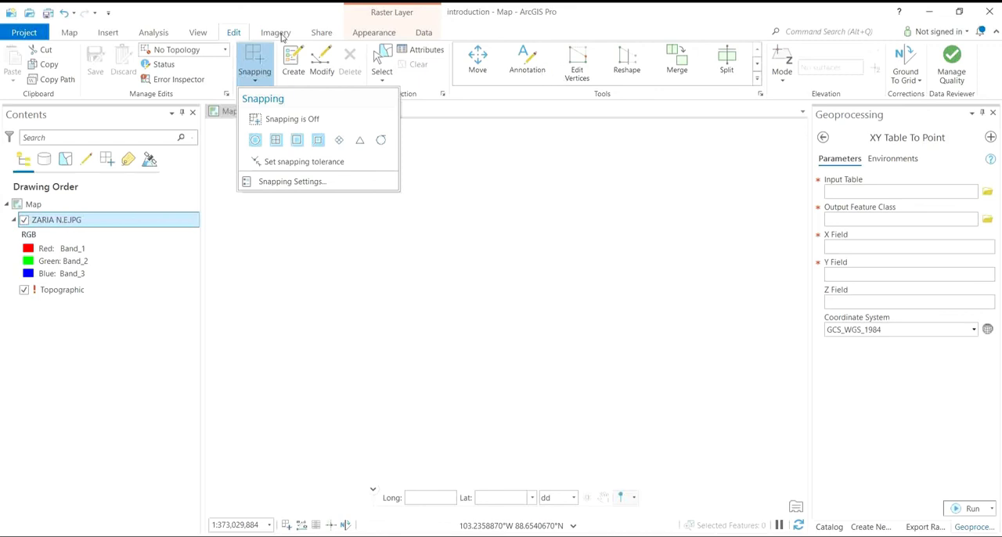
{"action": "left_click", "coordinate": [276, 33]}
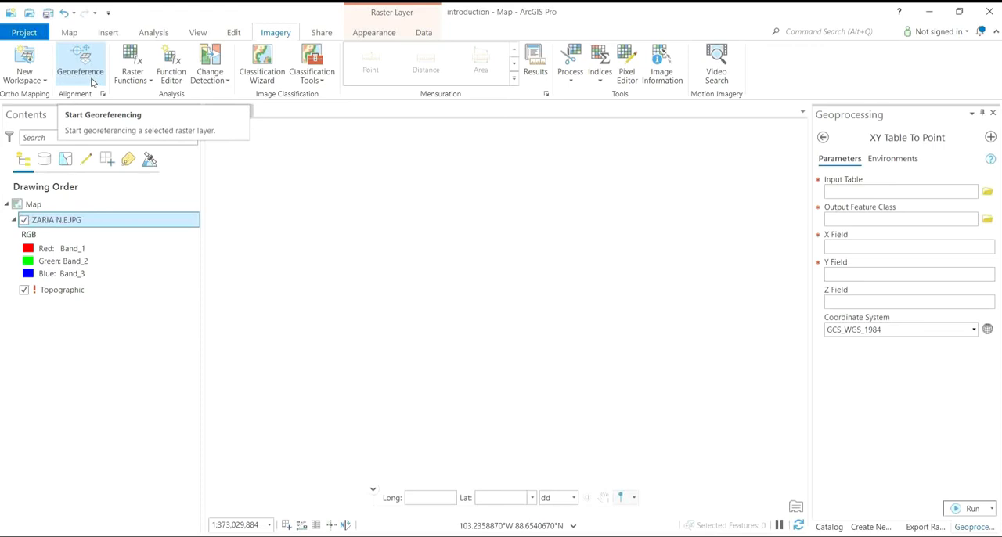
{"action": "left_click", "coordinate": [135, 83]}
{"action": "left_click", "coordinate": [243, 15]}
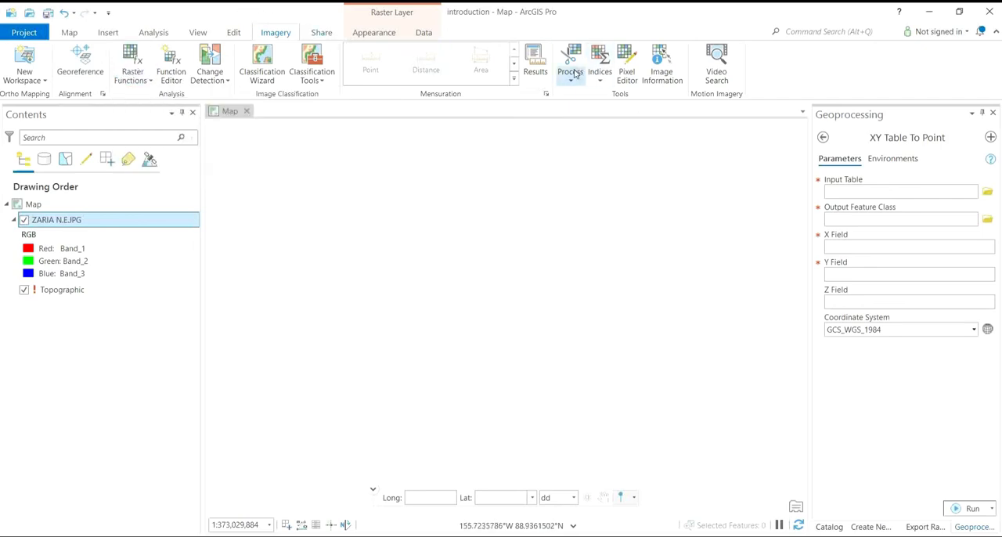
{"action": "left_click", "coordinate": [70, 32]}
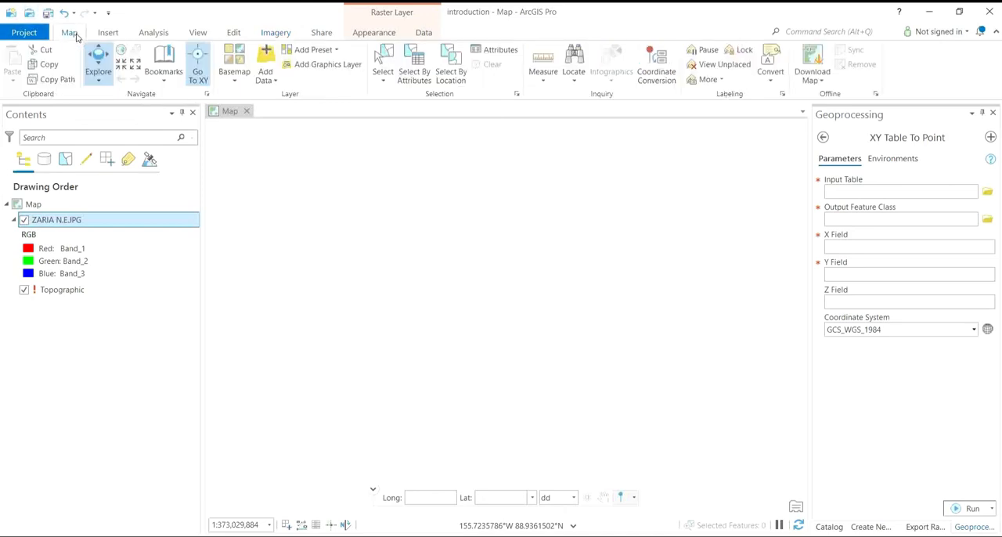